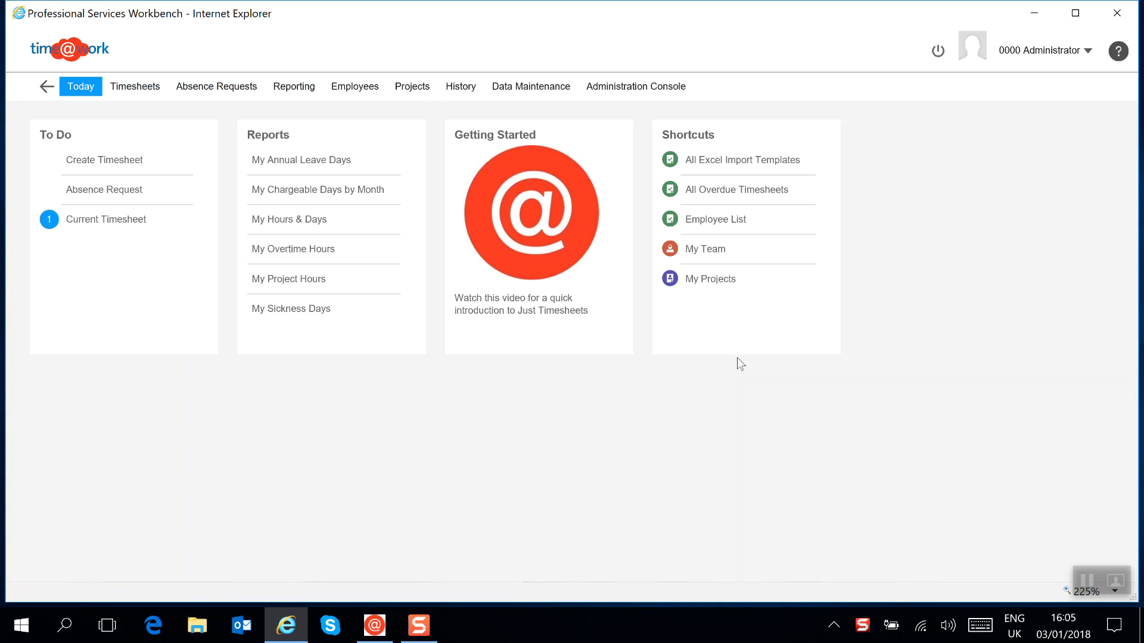
# Step: Open the Corporation Inc - Project 001 record to check its Task Entry setting, then close the project list
pyautogui.click(417, 93)
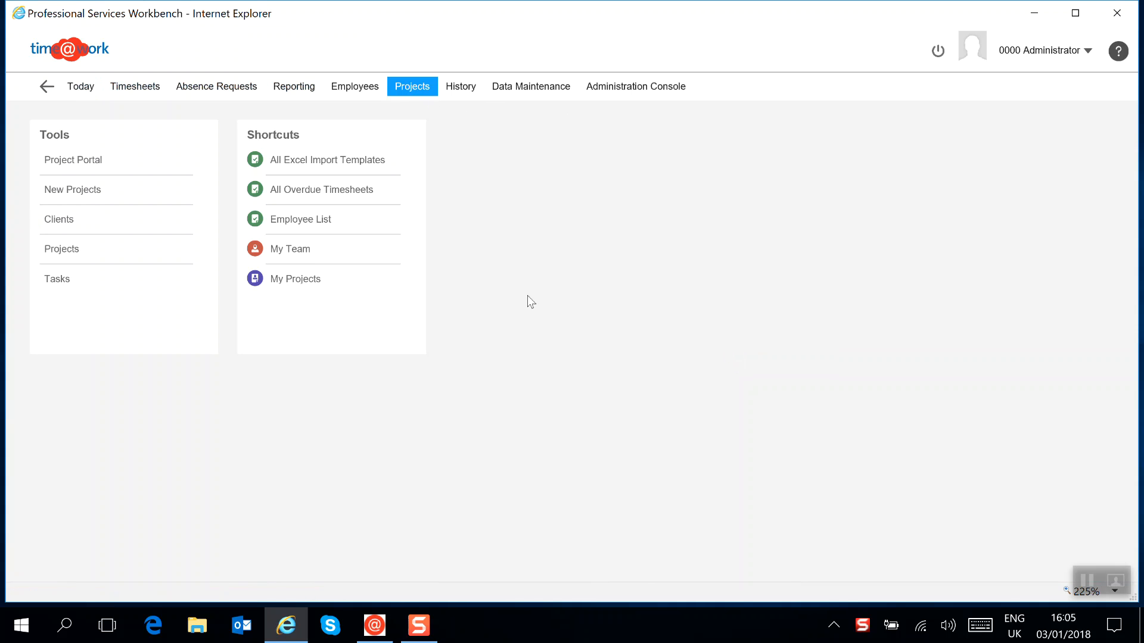
pyautogui.click(63, 250)
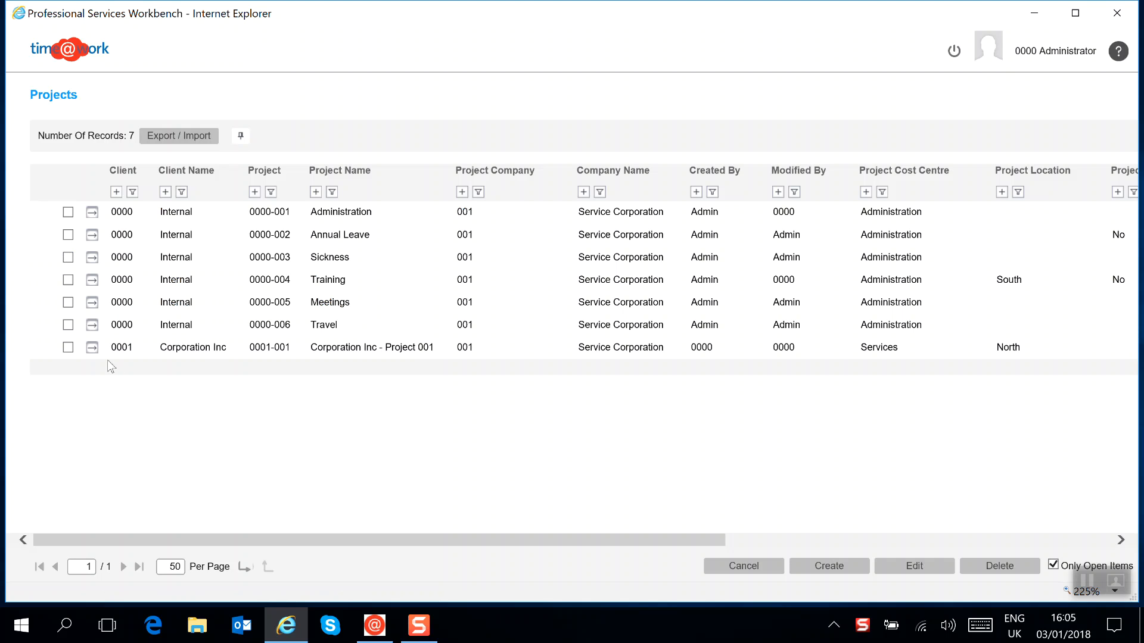
pyautogui.click(93, 349)
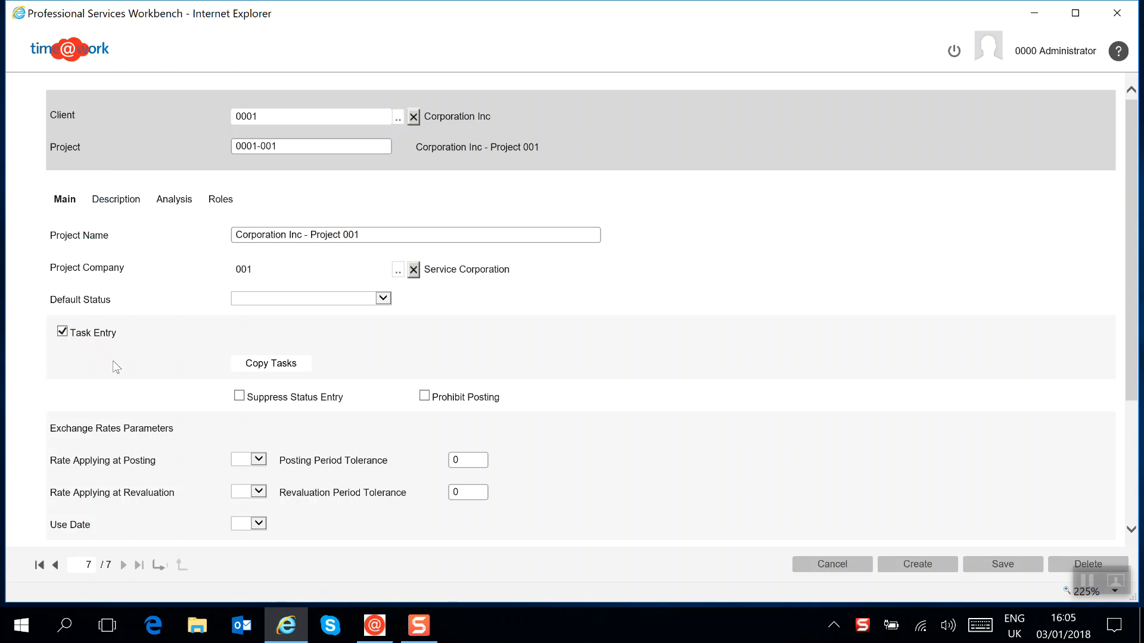
pyautogui.click(828, 564)
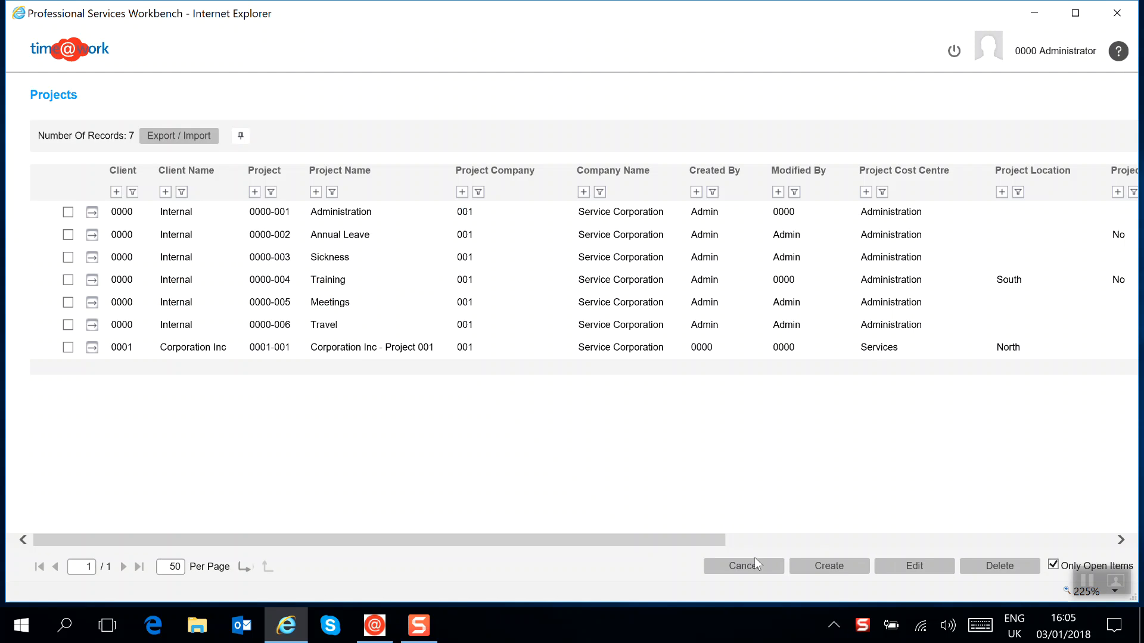
pyautogui.click(755, 566)
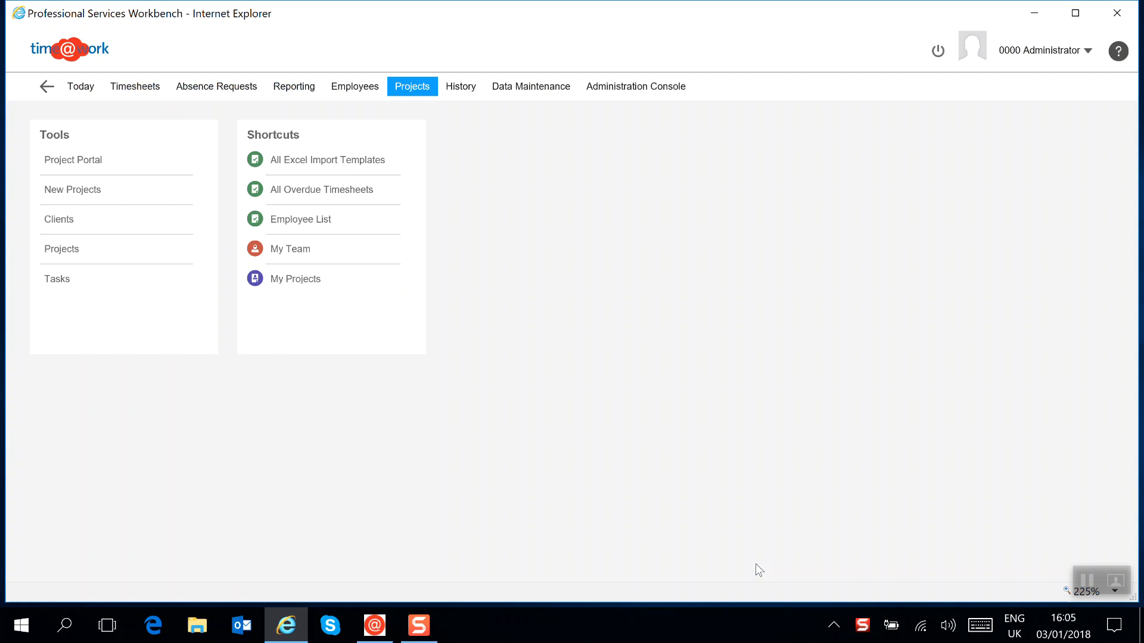
# Step: Create a new task record in the reference data and assign it to project 0001-001, Corporation Inc - Project 001
pyautogui.click(517, 87)
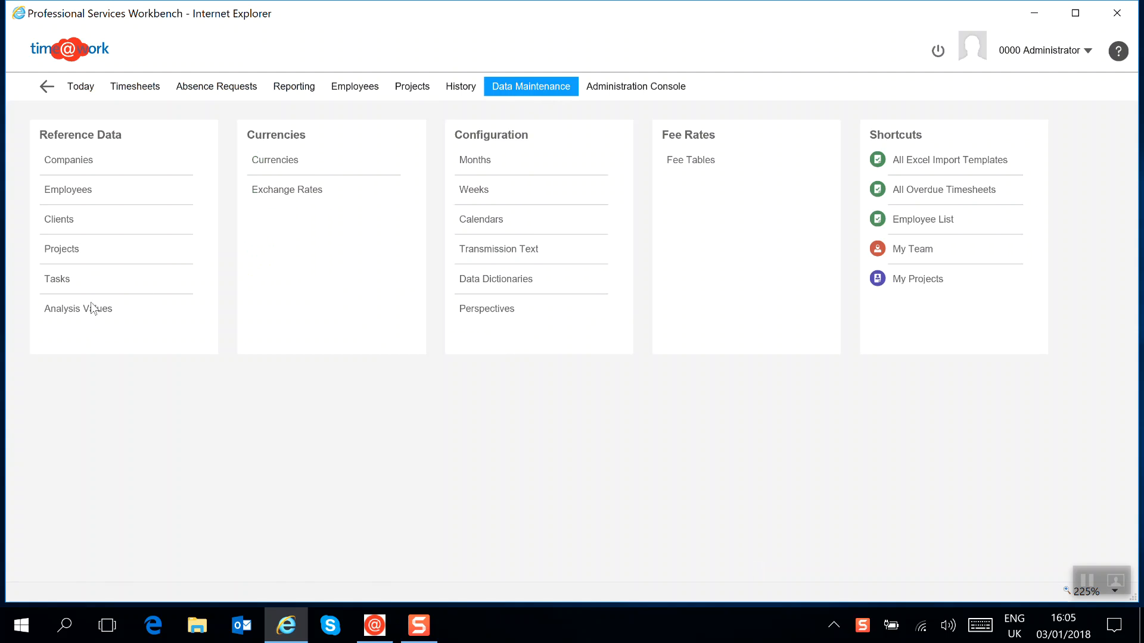
pyautogui.click(62, 279)
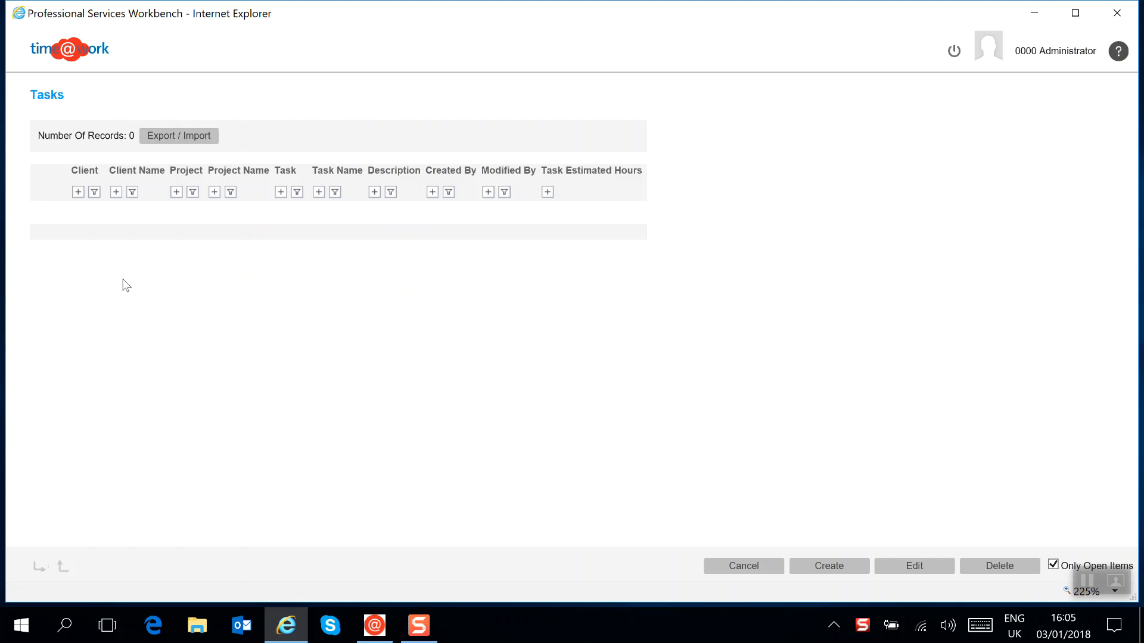
pyautogui.click(830, 567)
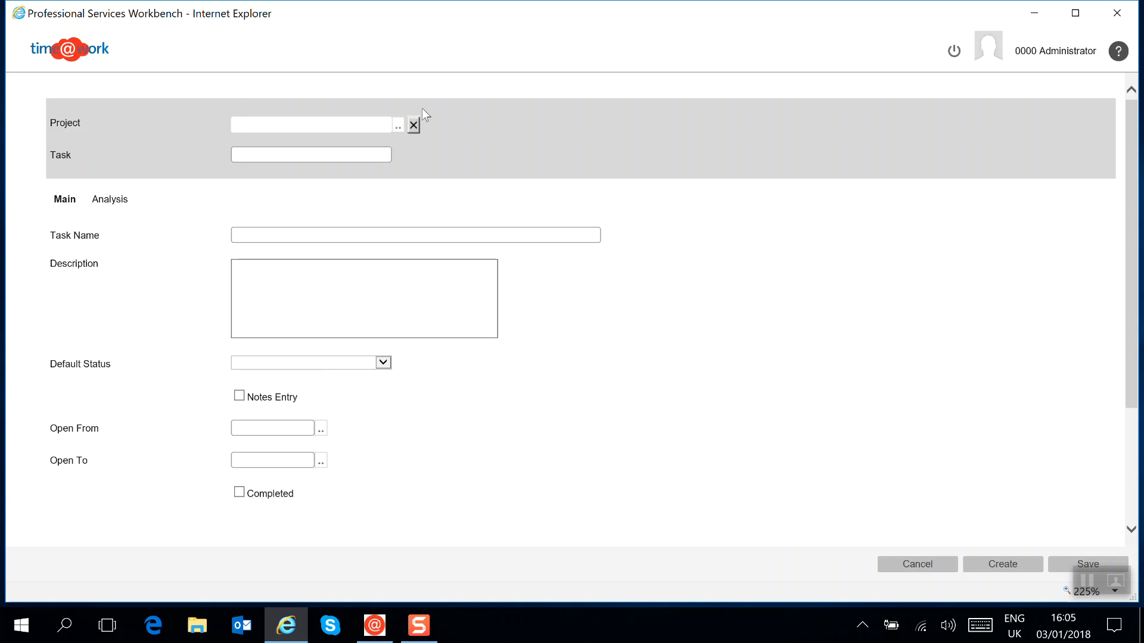
pyautogui.click(398, 126)
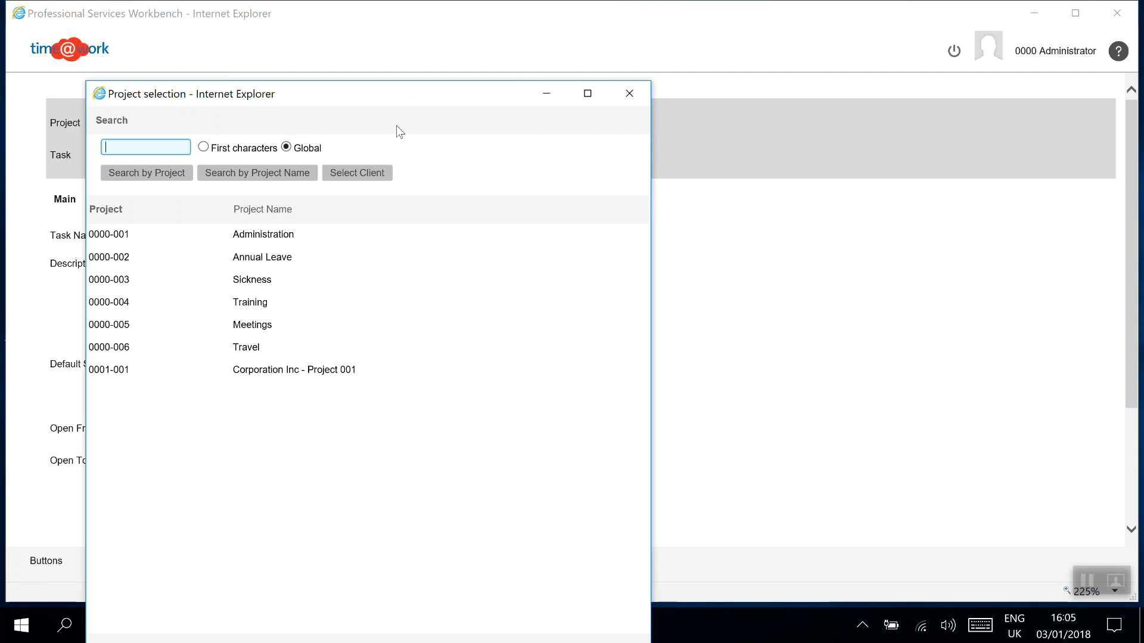
pyautogui.click(294, 375)
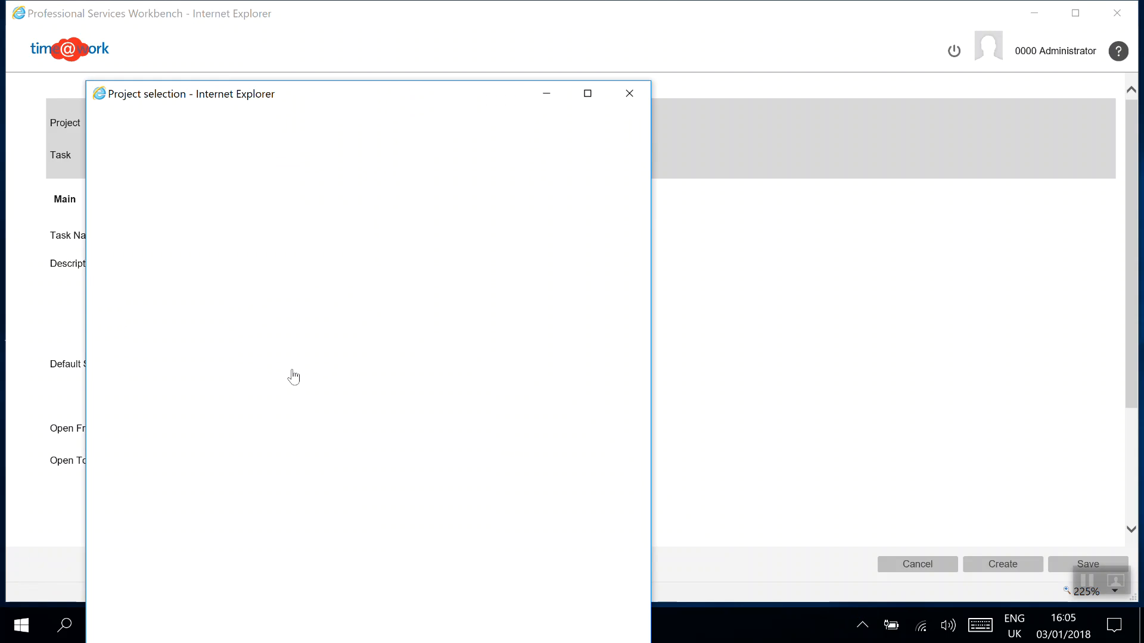
pyautogui.click(258, 154)
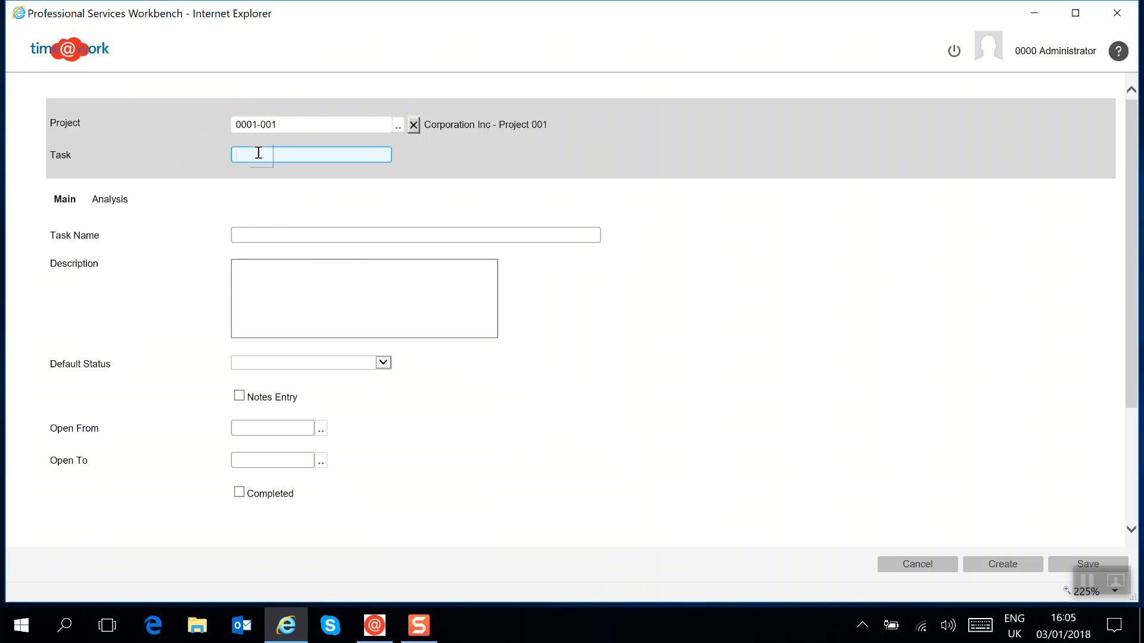
pyautogui.write('0001')
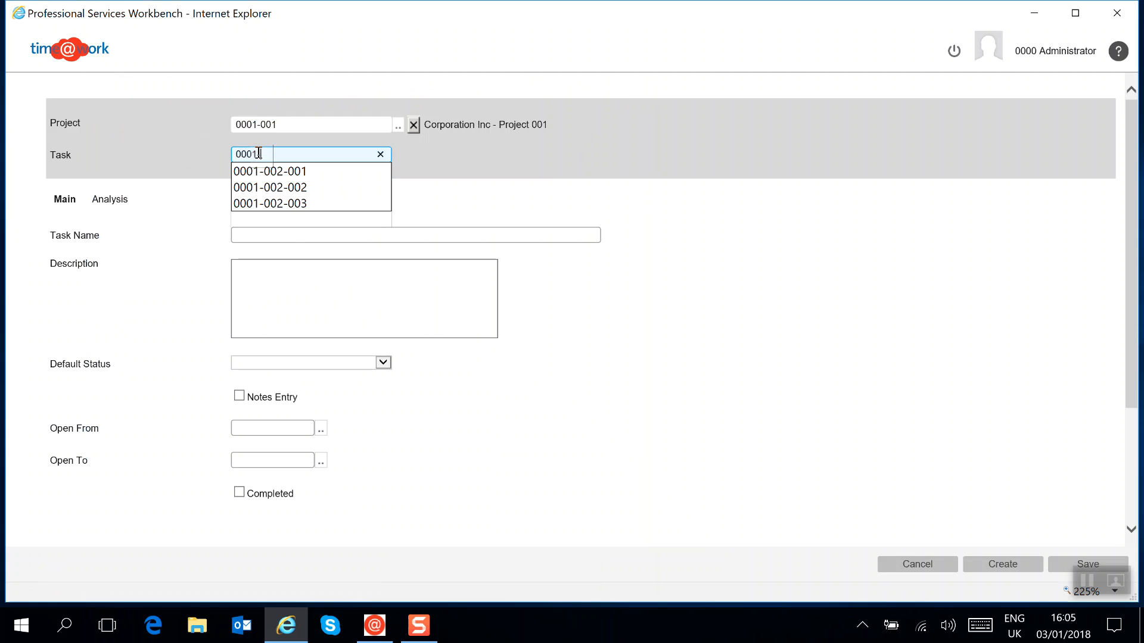
pyautogui.write('-001-001')
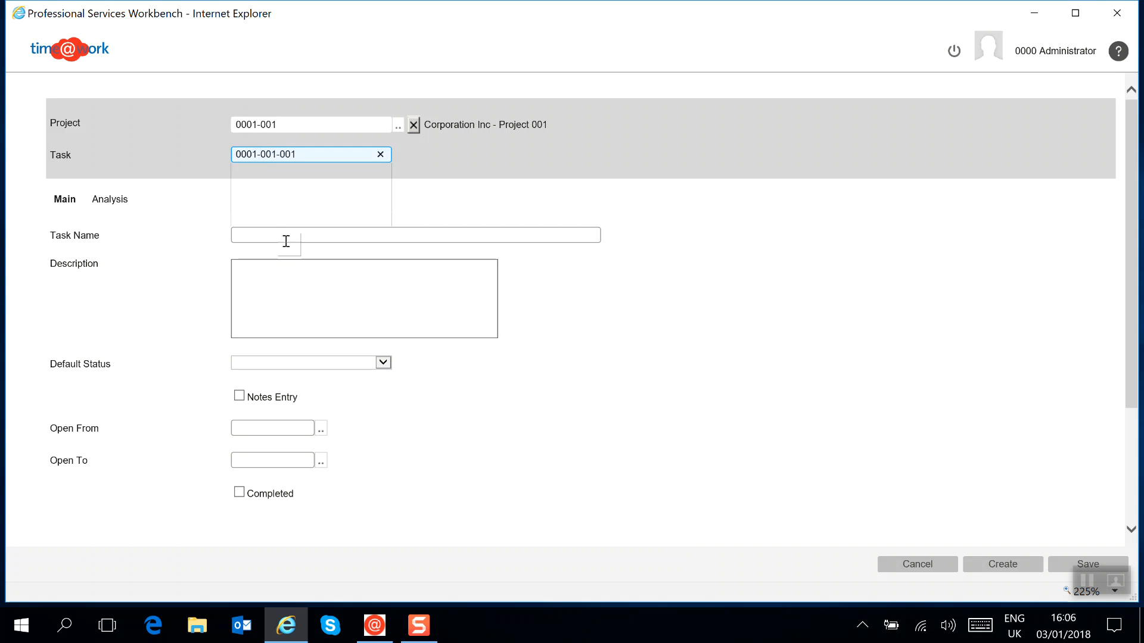
pyautogui.click(261, 237)
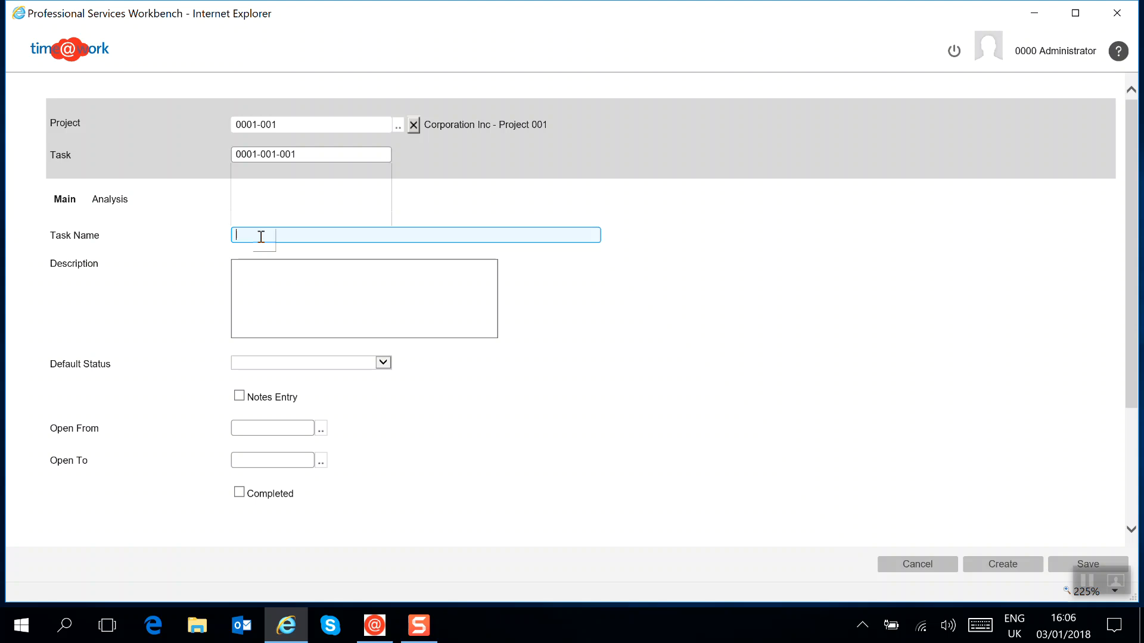
pyautogui.write('Workshop Discussions')
pyautogui.click(299, 280)
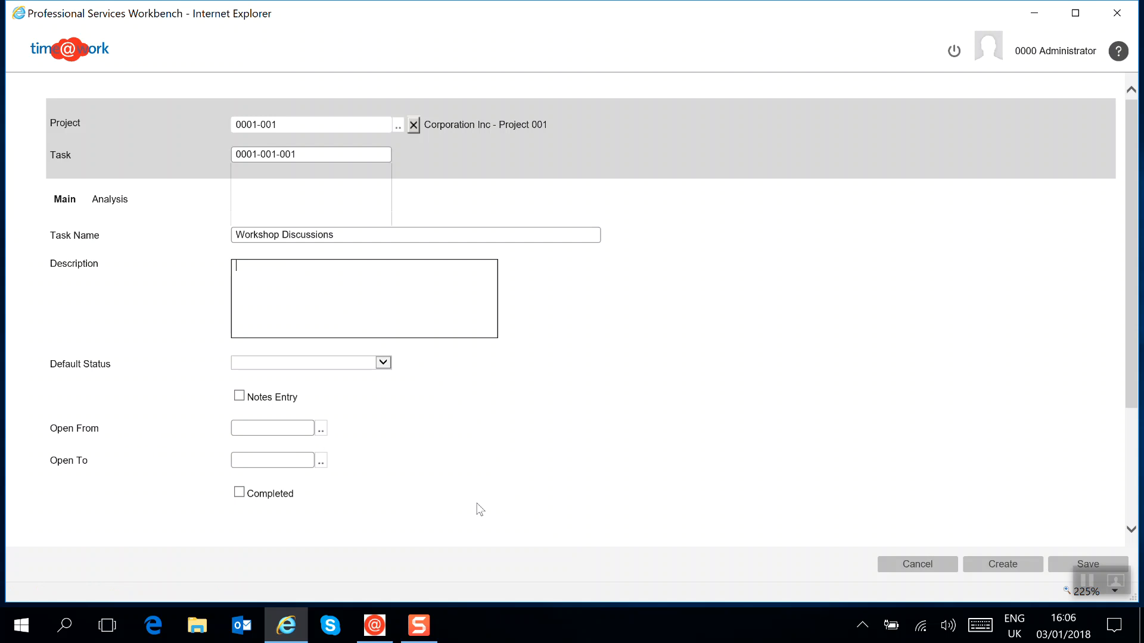
pyautogui.click(1060, 569)
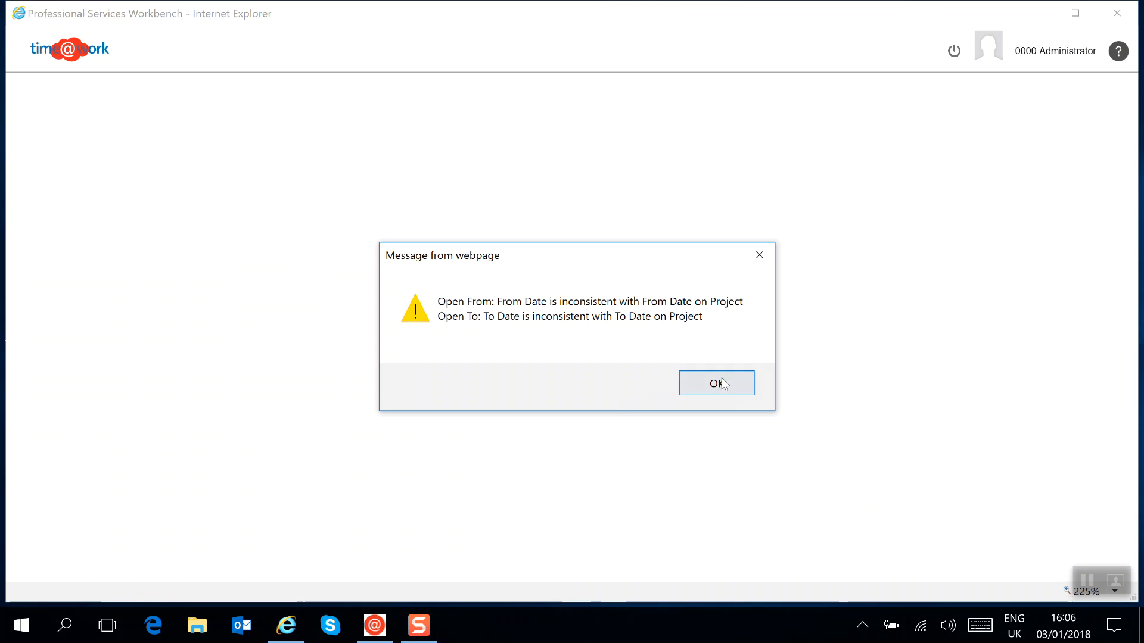
pyautogui.click(718, 384)
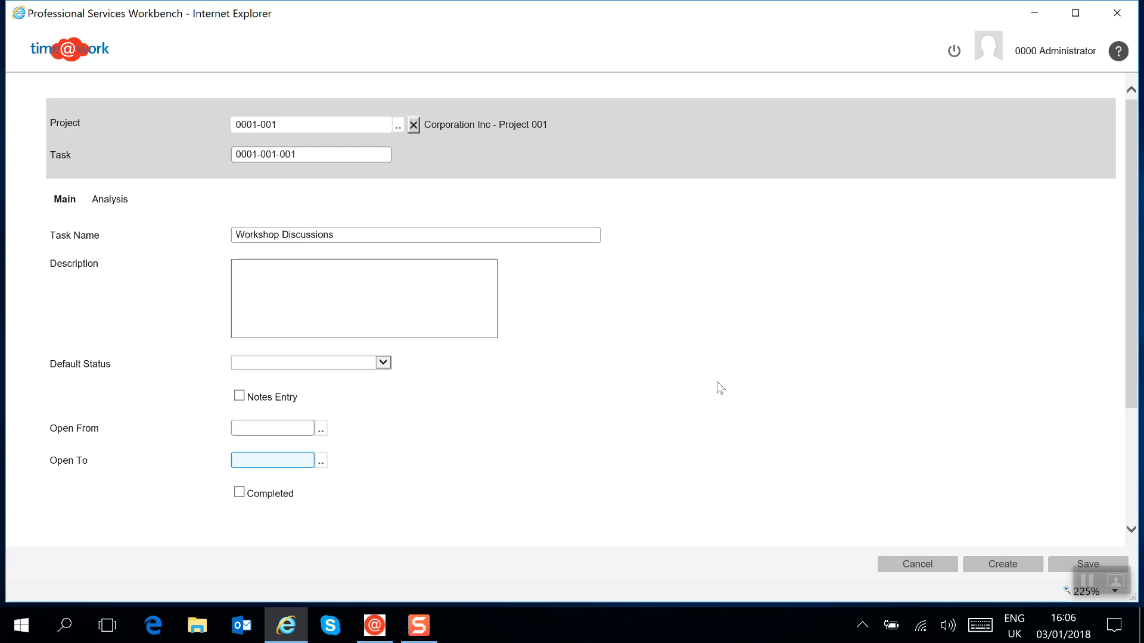
# Step: Set the task's Open From date to 01-01-18 and try to save it
pyautogui.click(321, 429)
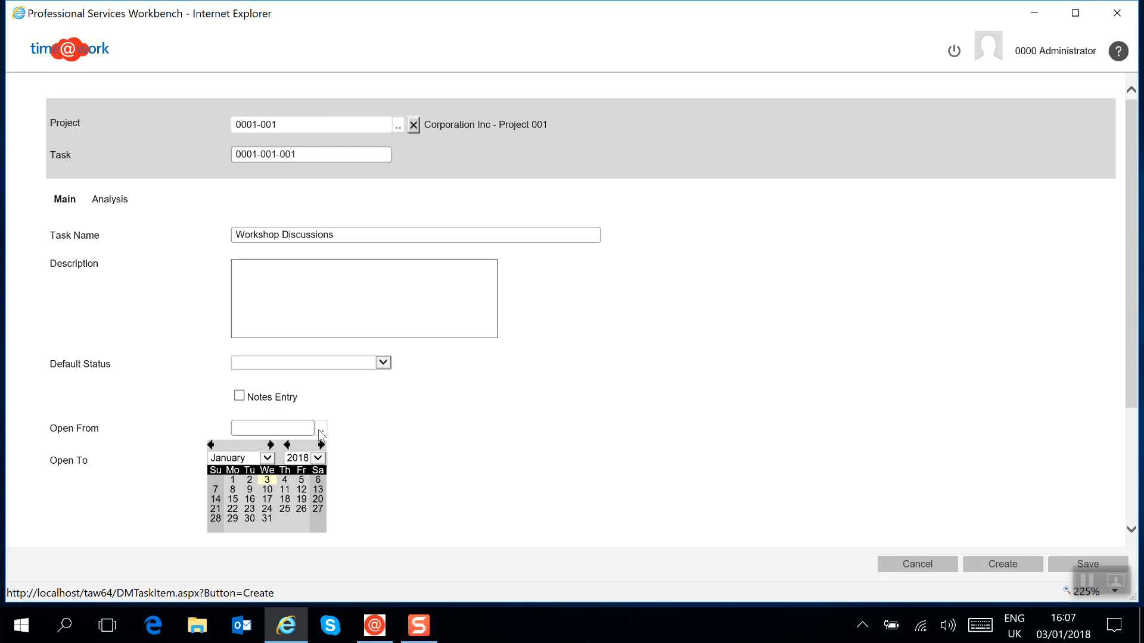
pyautogui.click(233, 482)
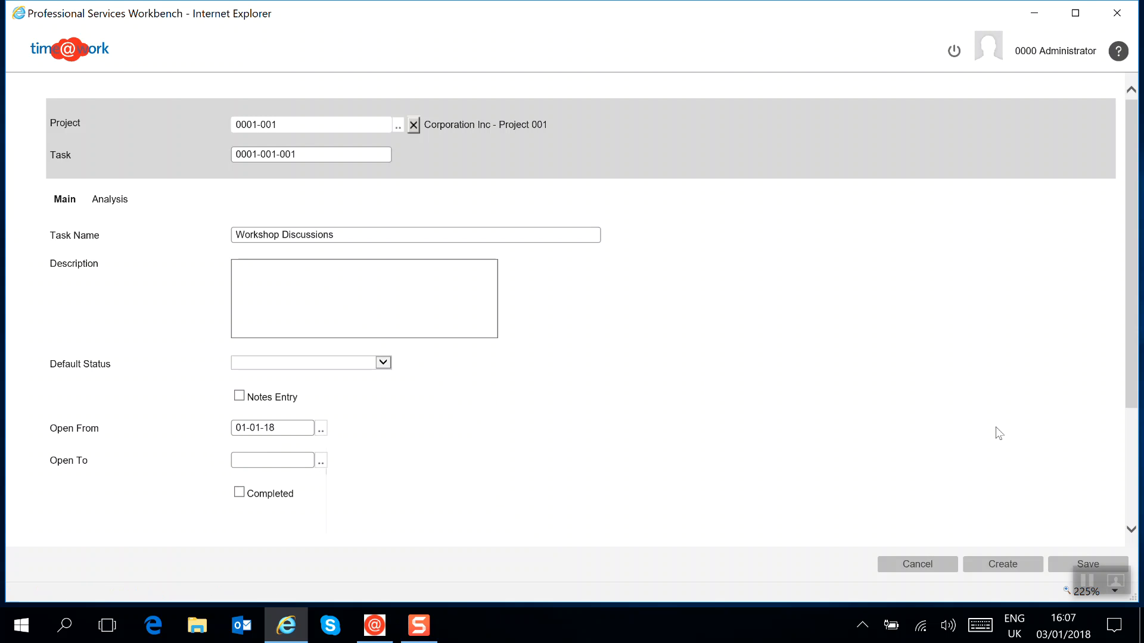
pyautogui.click(1056, 565)
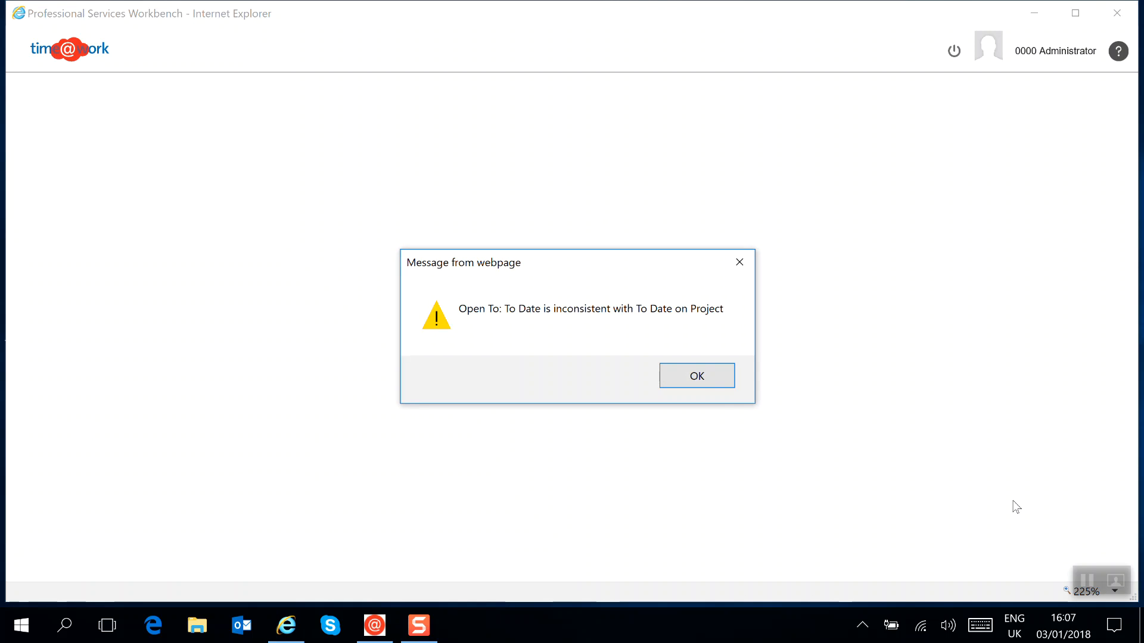
pyautogui.click(696, 376)
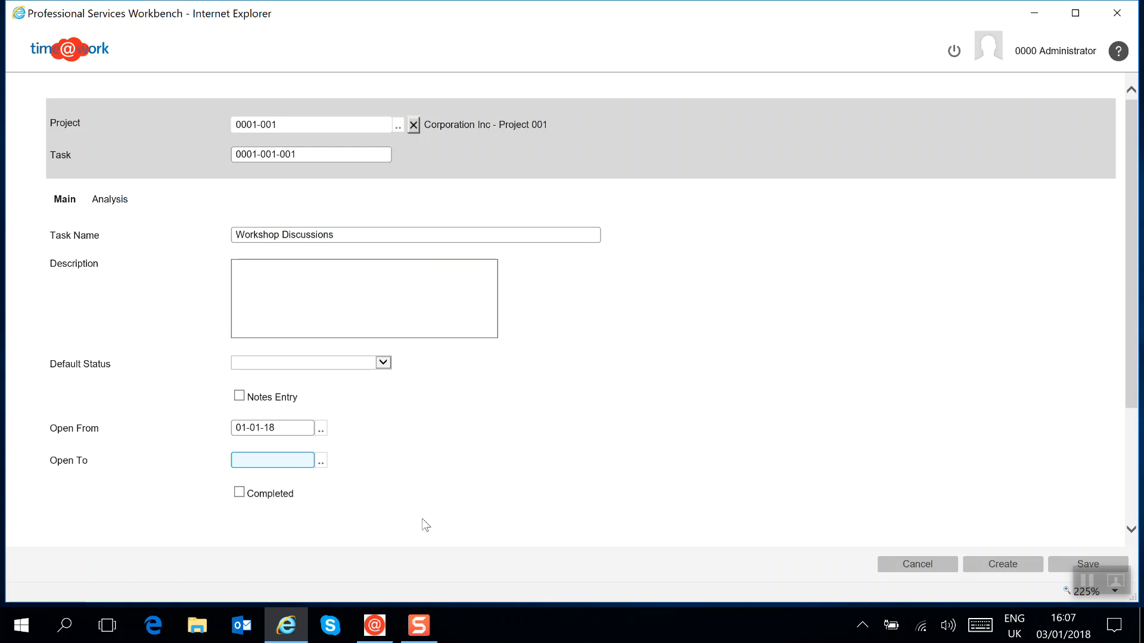
# Step: Set the task's Open To date to 16-01-18, save the task and close the task list
pyautogui.click(321, 462)
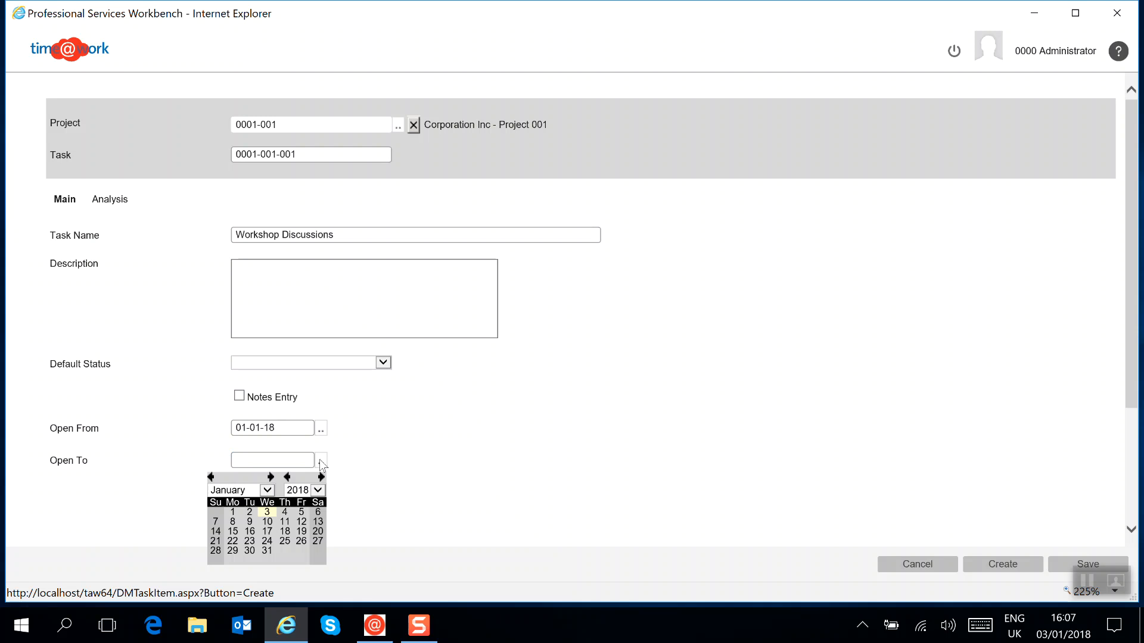
pyautogui.click(250, 532)
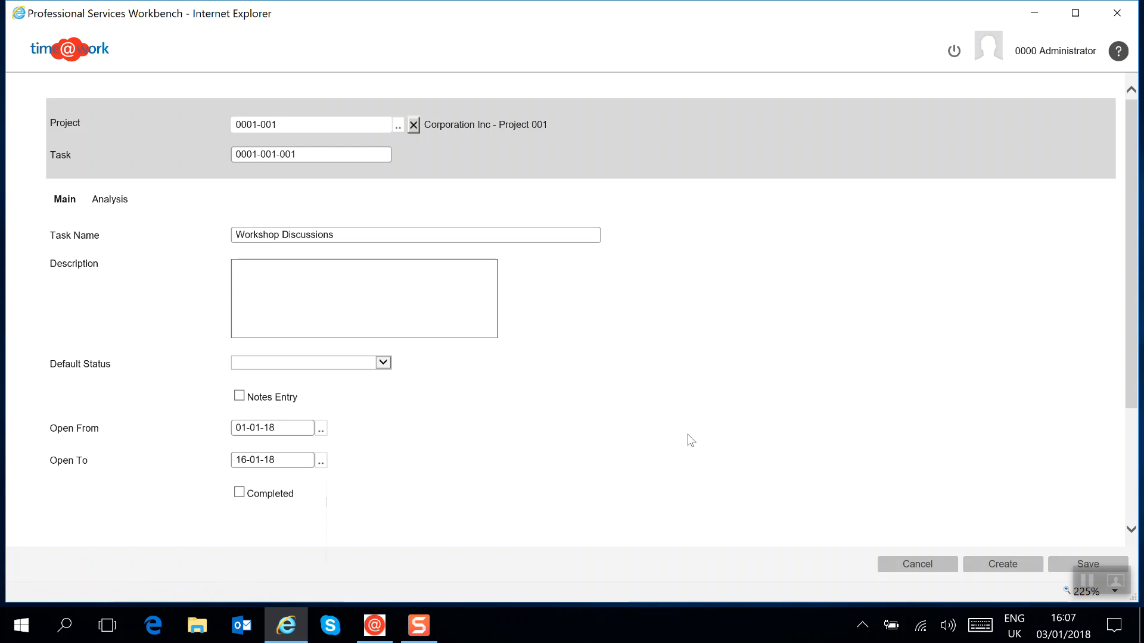
pyautogui.click(1063, 566)
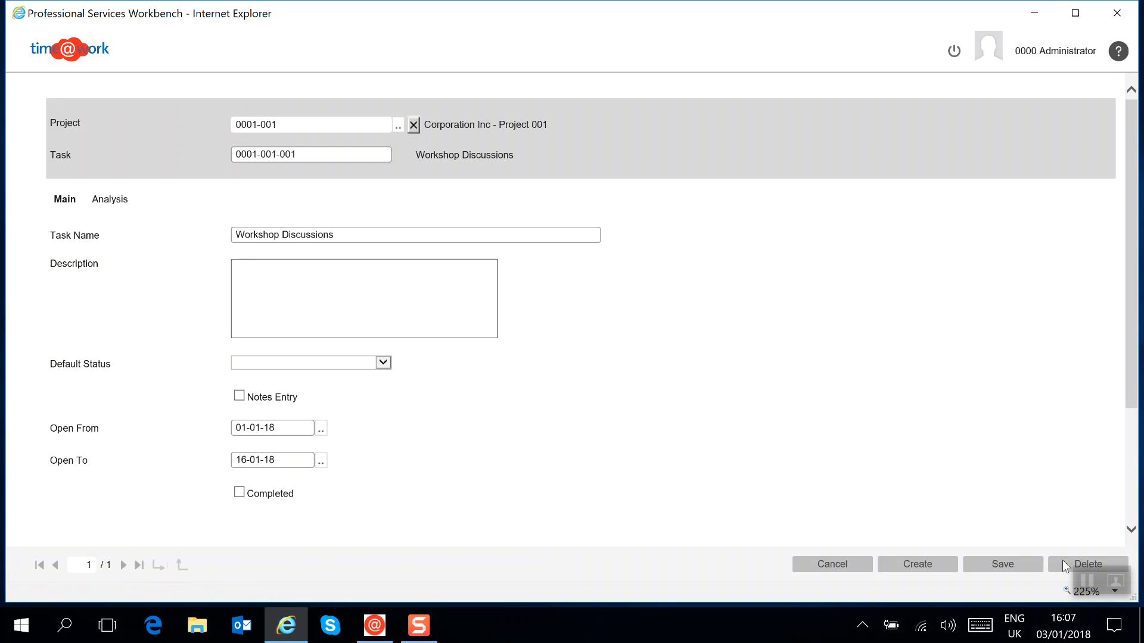
pyautogui.click(827, 568)
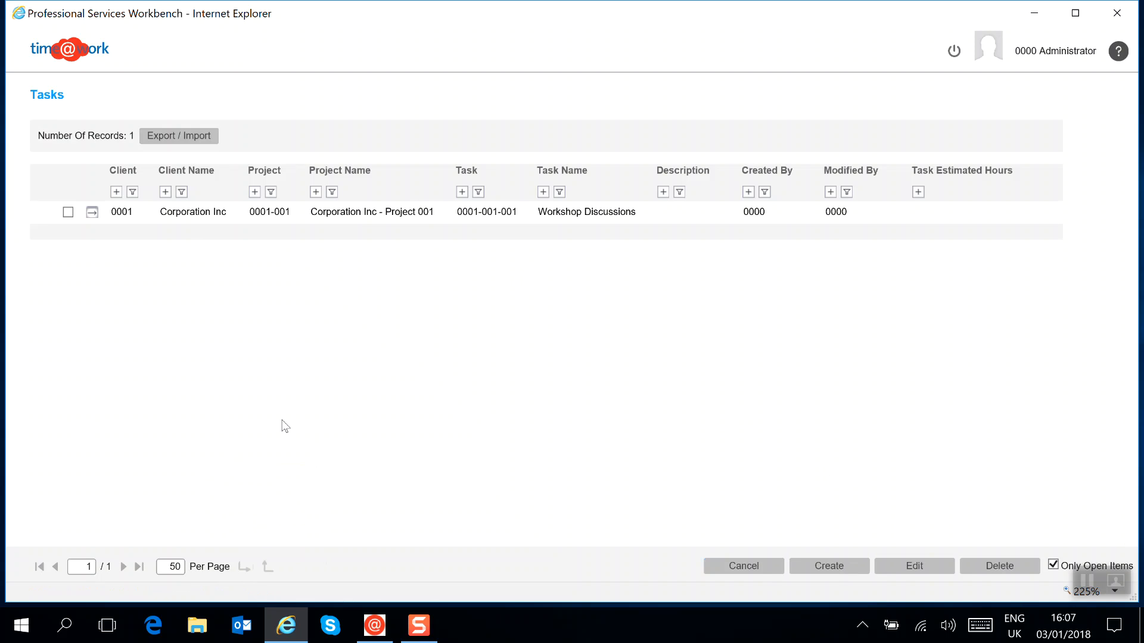
pyautogui.click(743, 566)
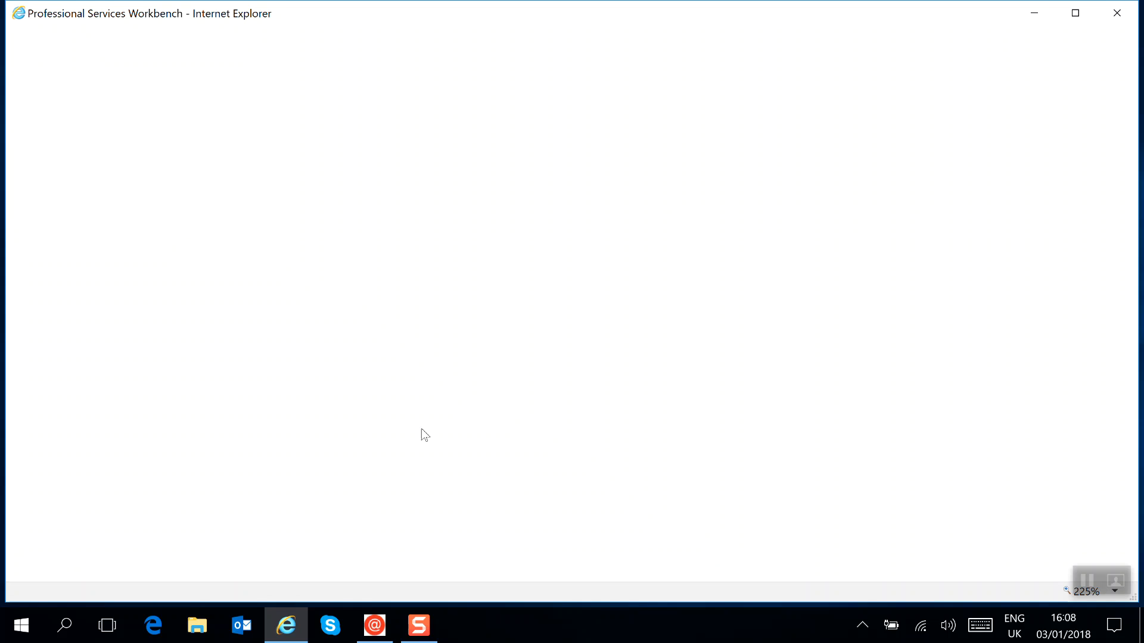
# Step: Drill down from client 0001 Corporation Inc through its project to the project's tasks, then go back up and close the client list
pyautogui.click(60, 220)
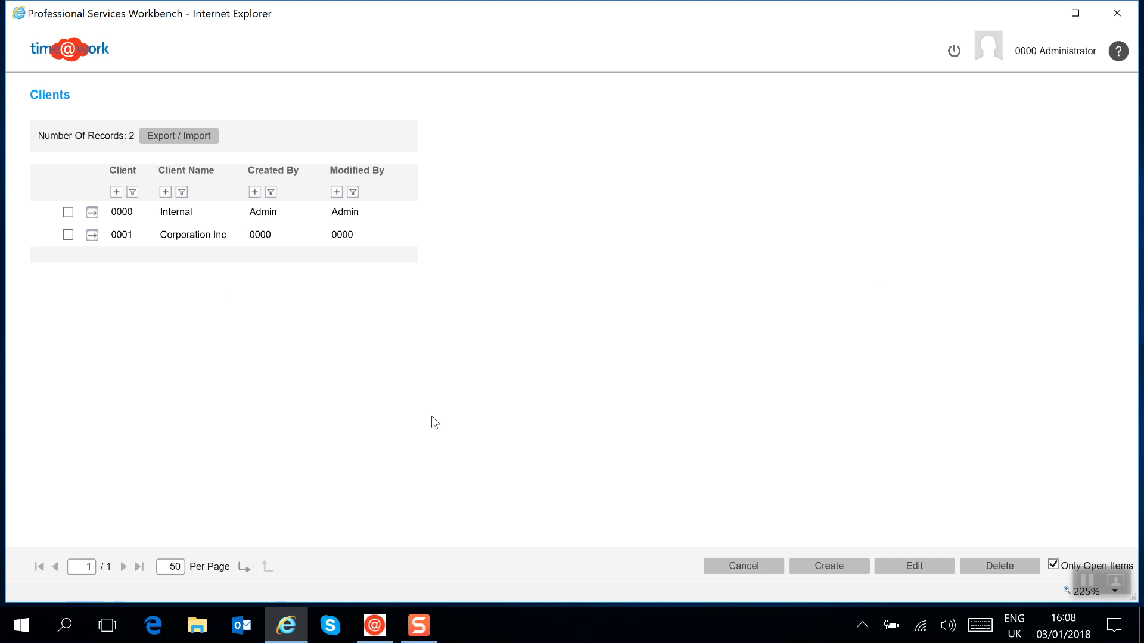
pyautogui.click(92, 235)
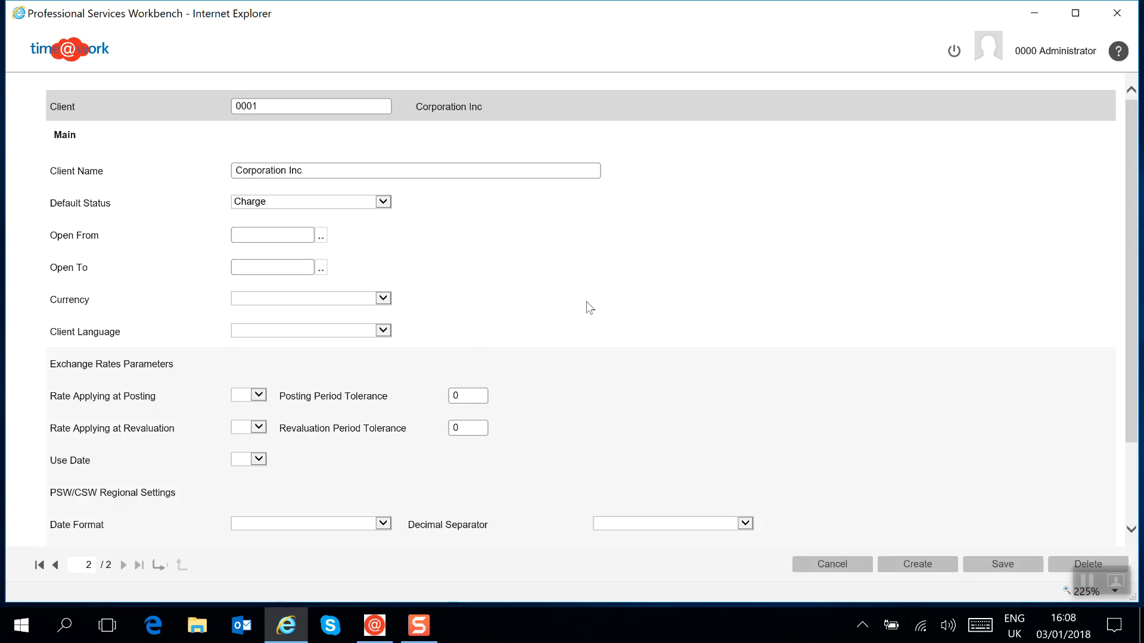
pyautogui.click(157, 565)
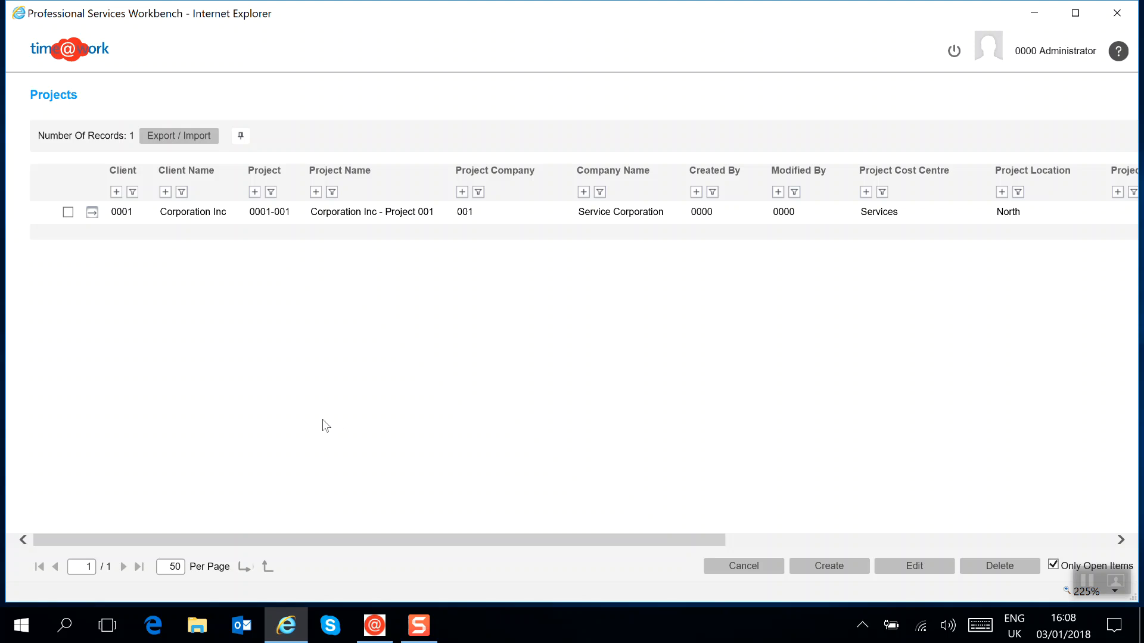
pyautogui.click(92, 213)
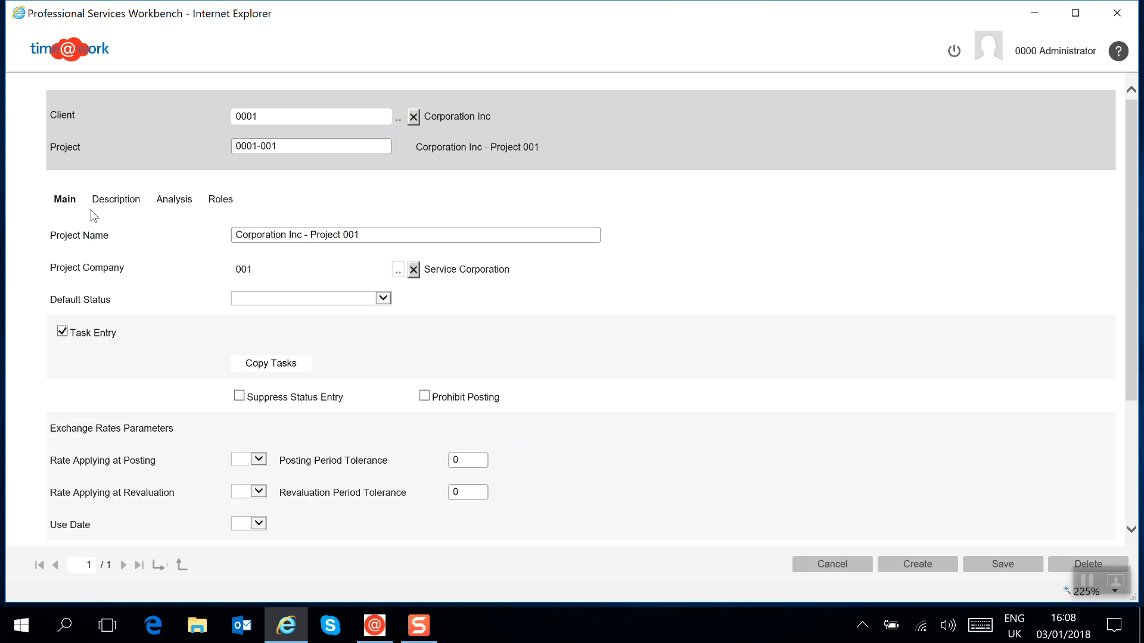
pyautogui.click(158, 564)
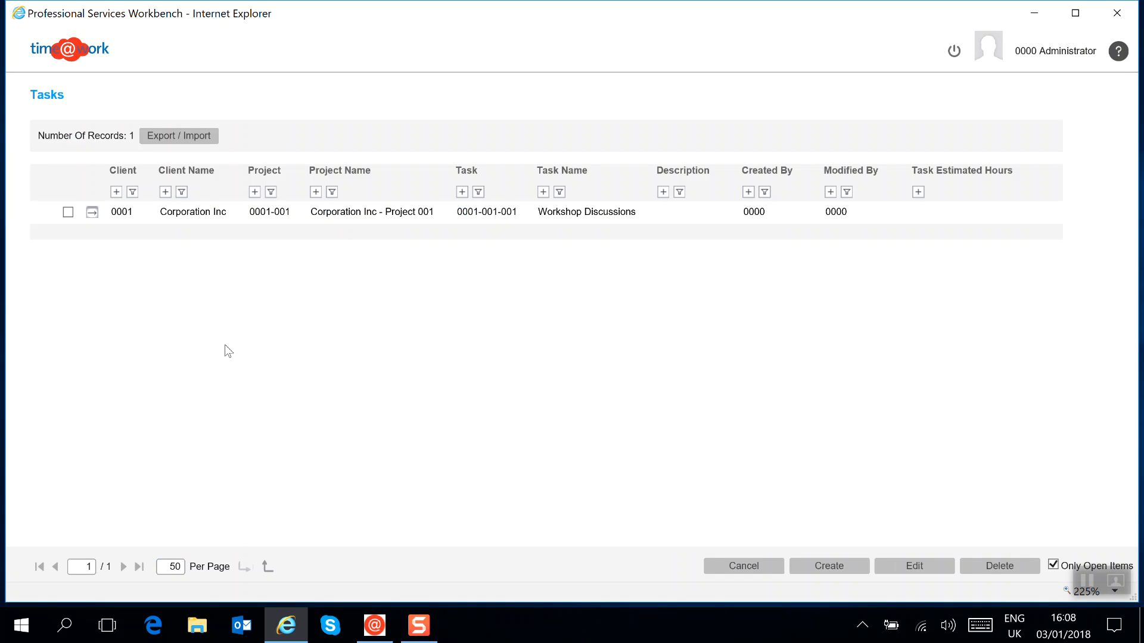
pyautogui.click(266, 564)
pyautogui.click(266, 567)
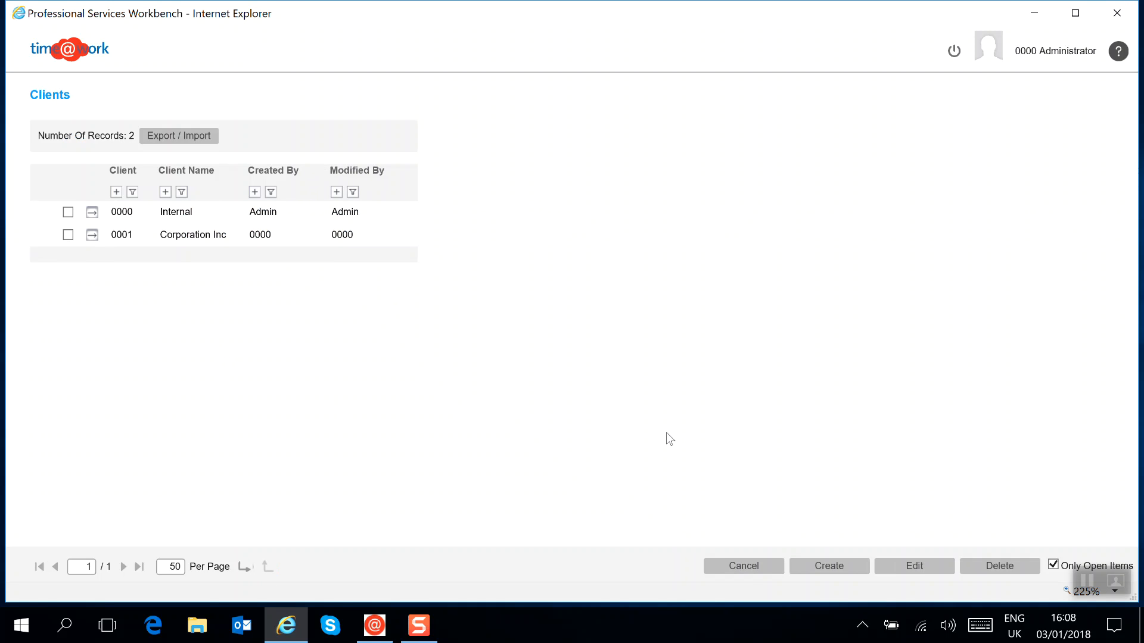
pyautogui.click(751, 573)
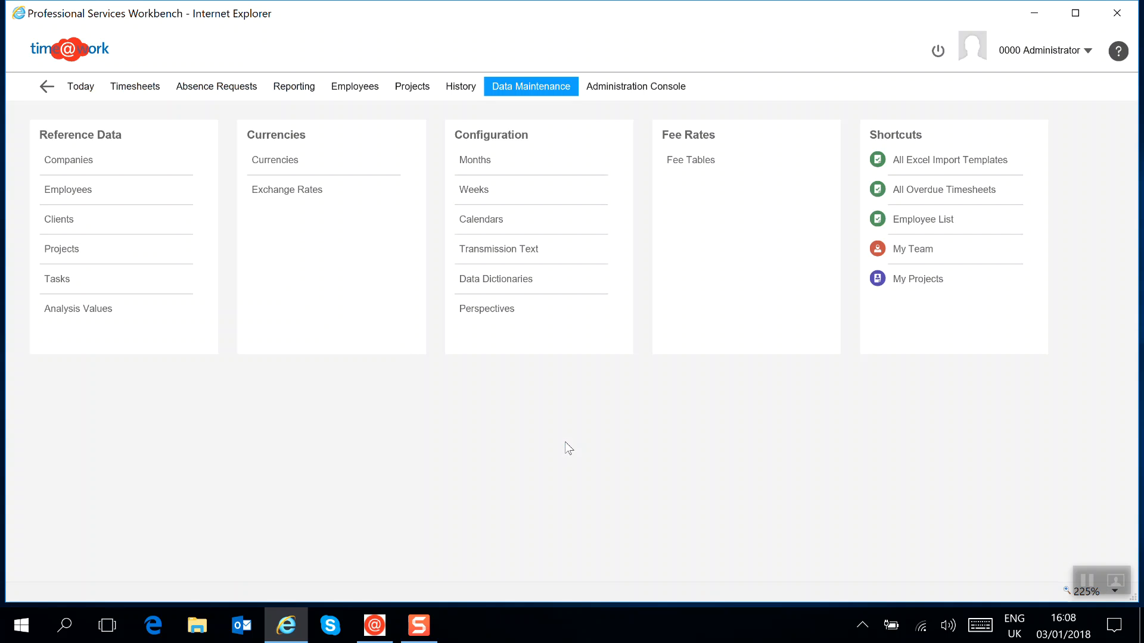